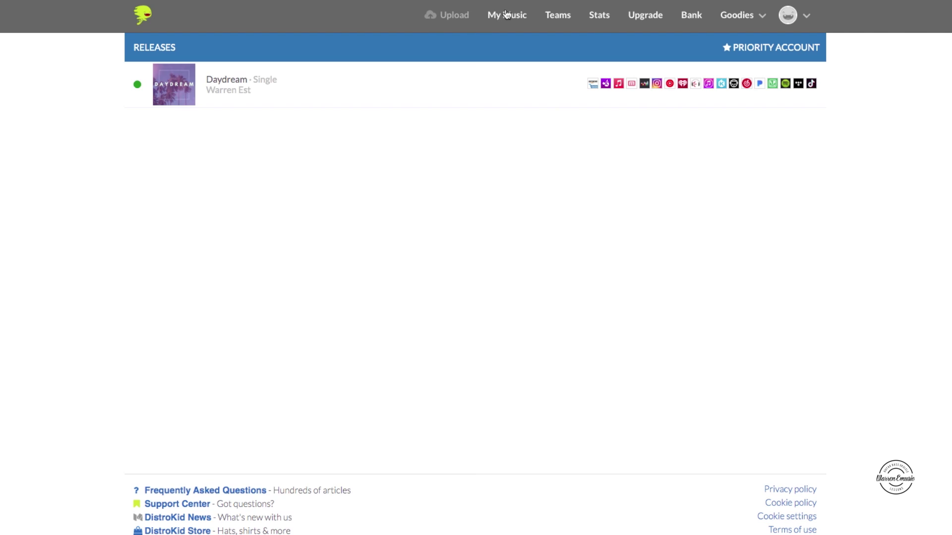
- Open Goodies' Mini Videos gallery and browse designs like Holidaze, Gutted, Mesmerize, Rope and Unicorn
left_click(750, 23)
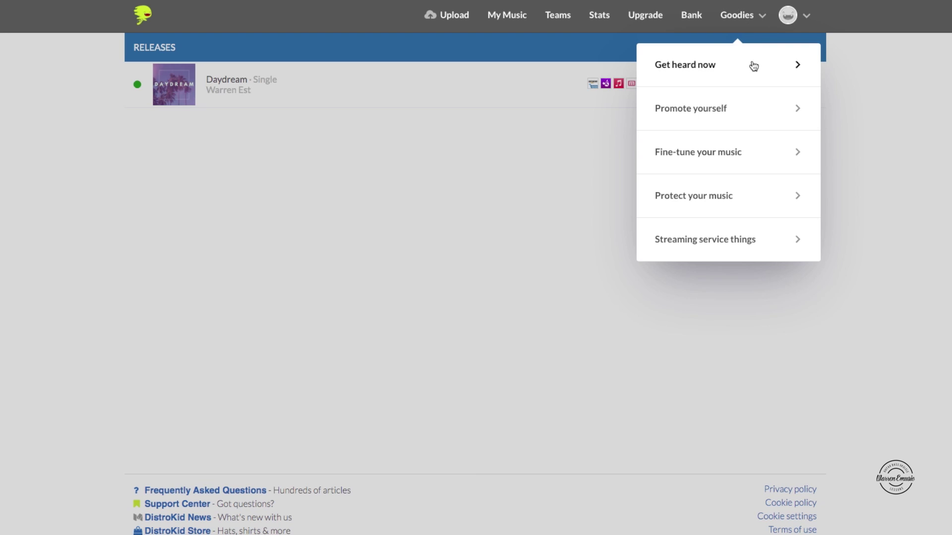
left_click(760, 117)
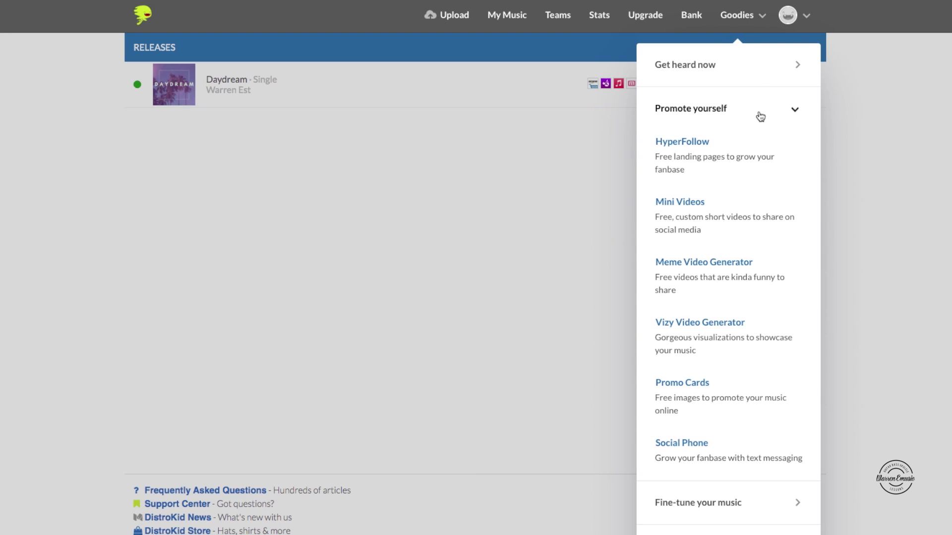
left_click(731, 227)
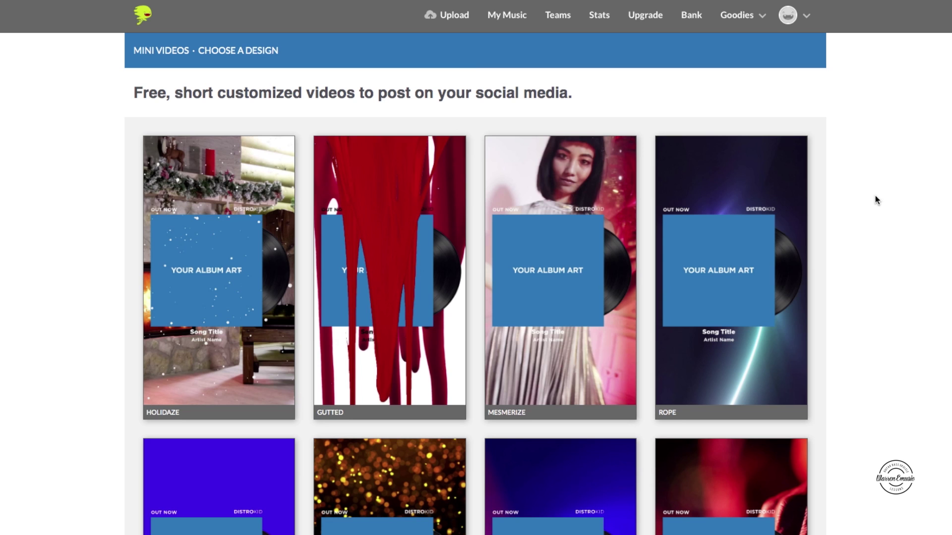
scroll(876, 188, "down", 5)
scroll(880, 174, "down", 3)
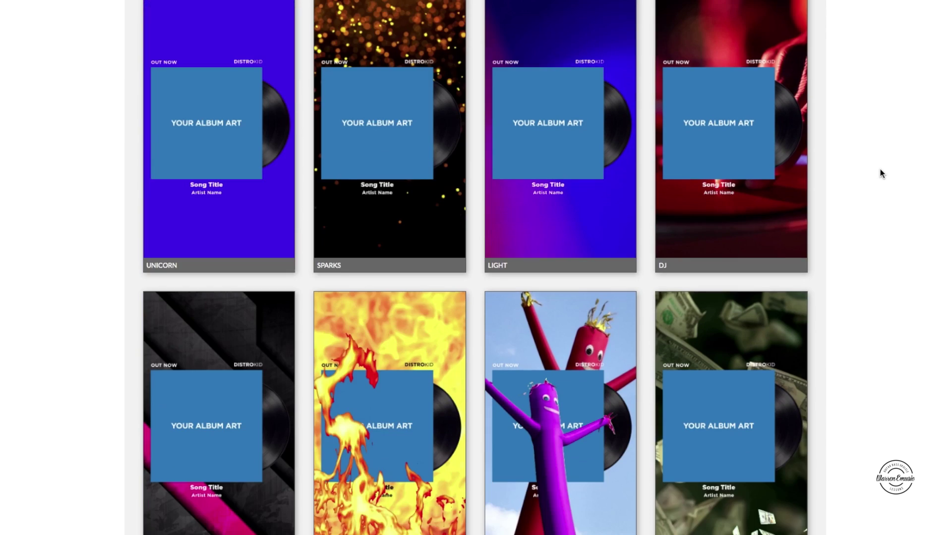
scroll(879, 166, "down", 4)
scroll(880, 168, "up", 12)
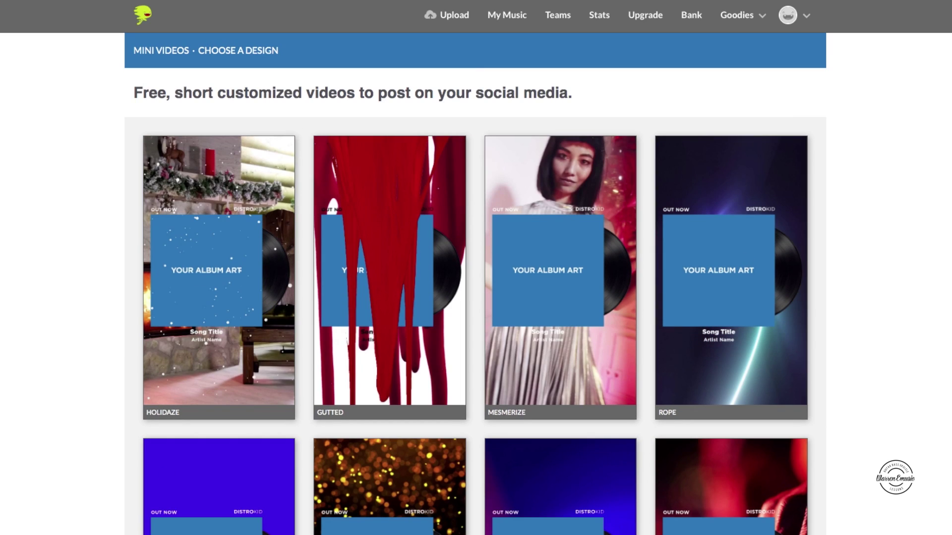
scroll(202, 478, "down", 3)
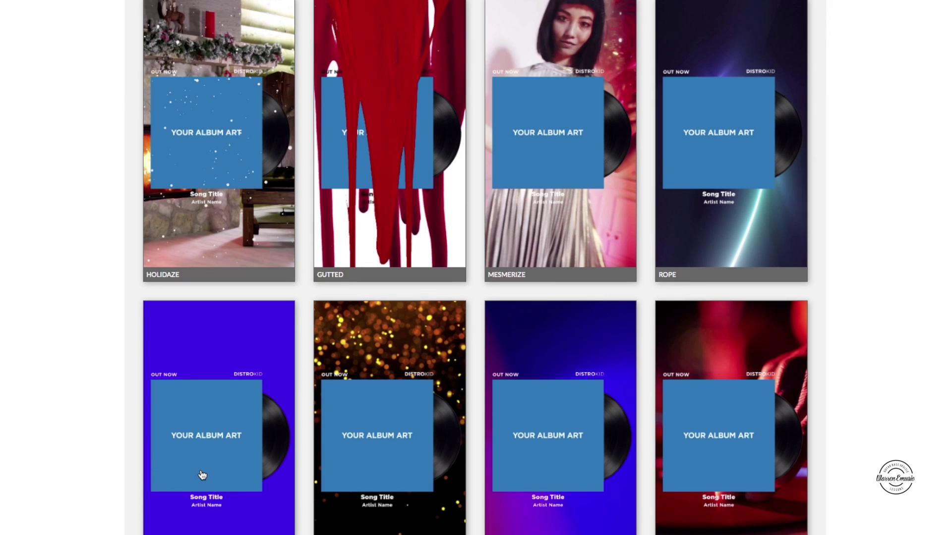
- Generate a 0:11 Unicorn-design mini video using the song Daydream
left_click(202, 476)
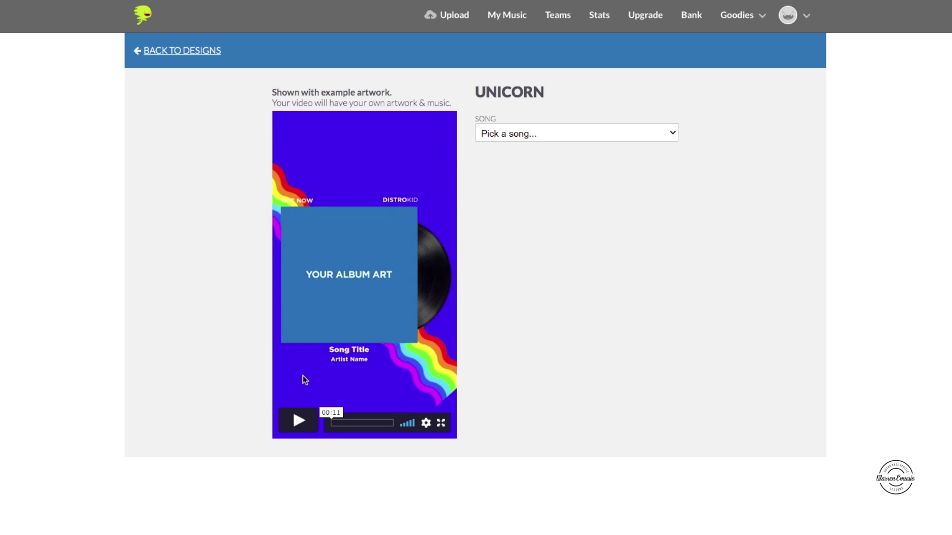
left_click(510, 138)
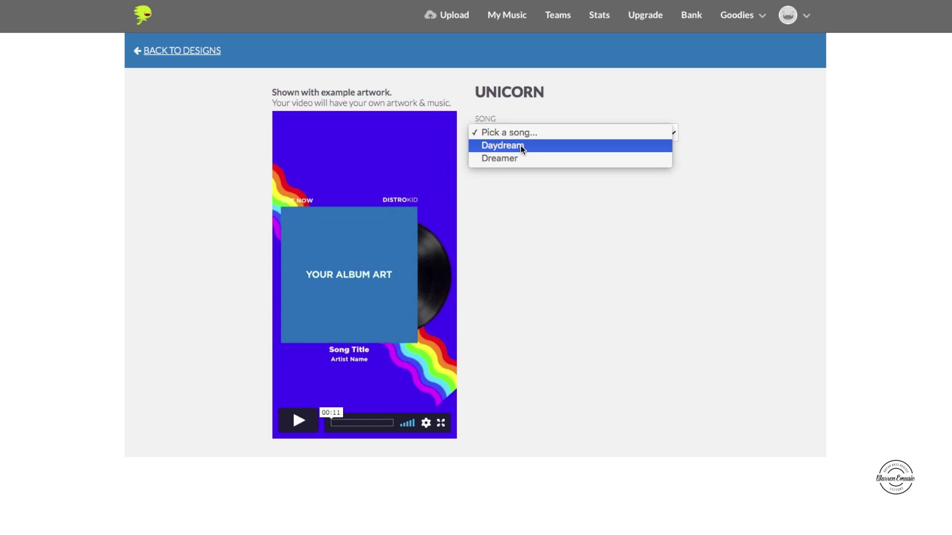
left_click(521, 145)
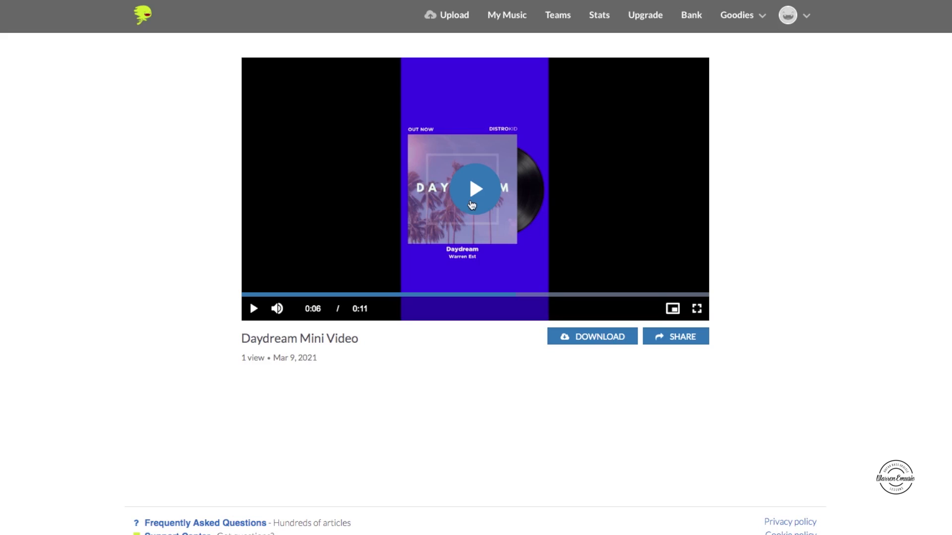
- Mute the Daydream Mini Video player and play the video through to 0:11
left_click(278, 310)
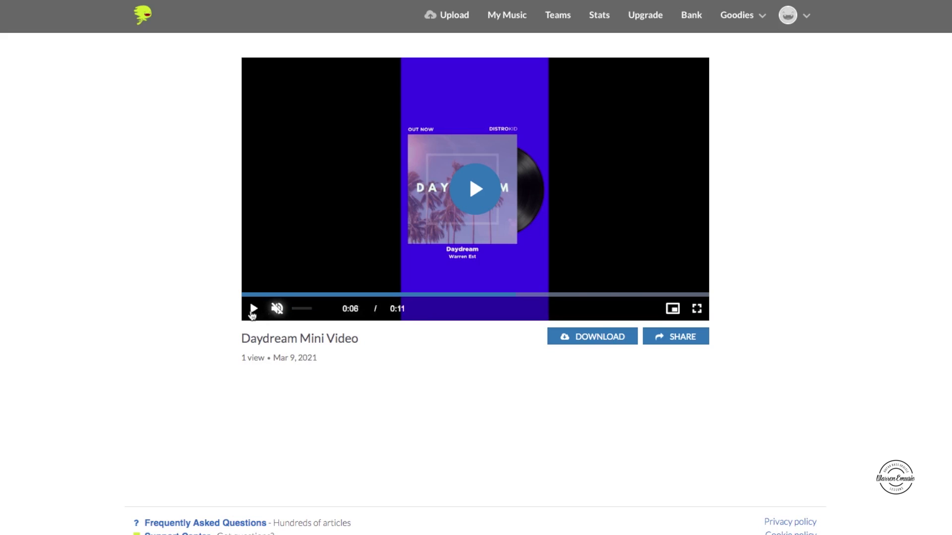
left_click(254, 310)
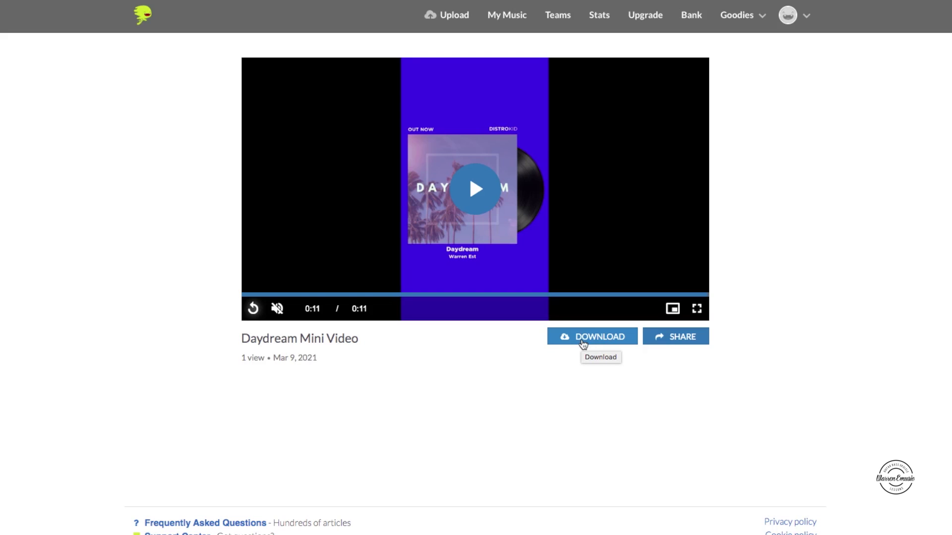
- Generate Daydream promo cards in Black, CD, Rust and Camera designs from the Promo Cards tool
left_click(758, 18)
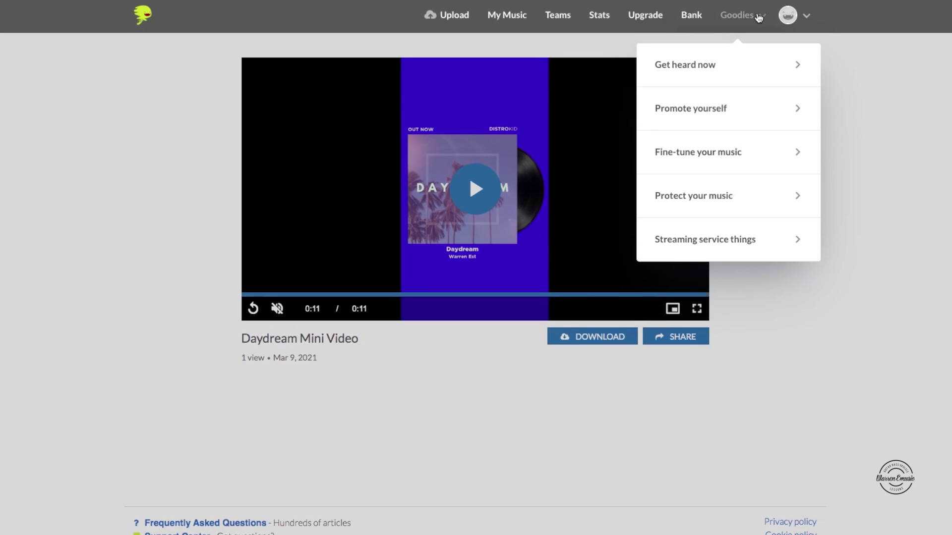
left_click(755, 109)
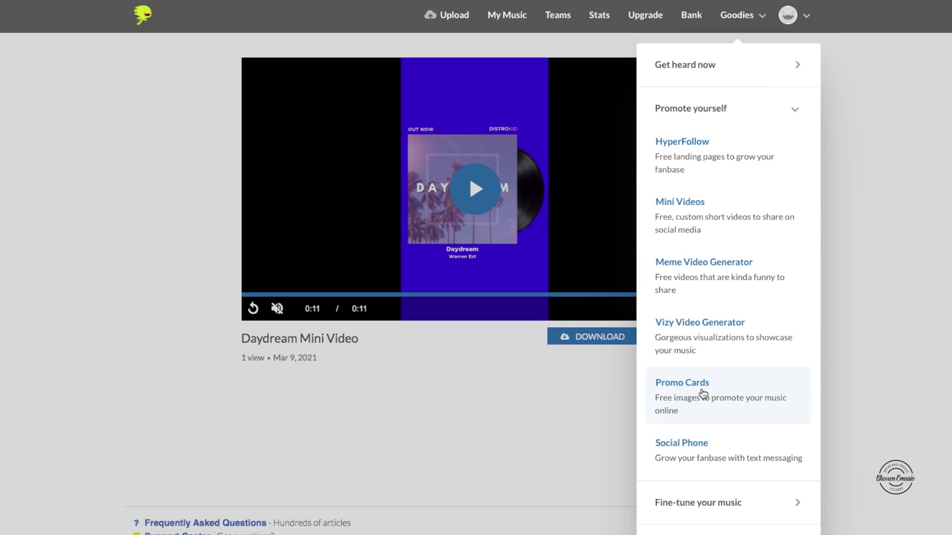
left_click(714, 415)
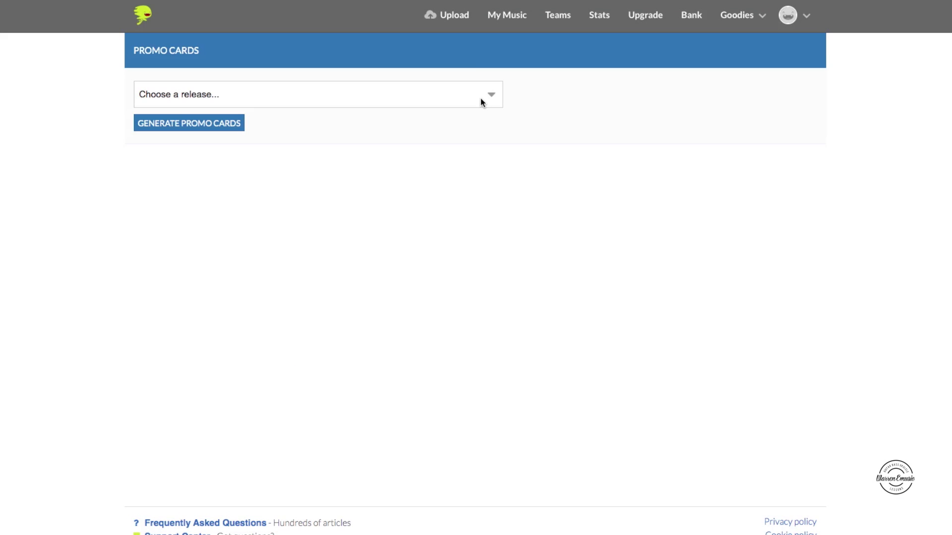
left_click(481, 98)
left_click(472, 105)
left_click(192, 130)
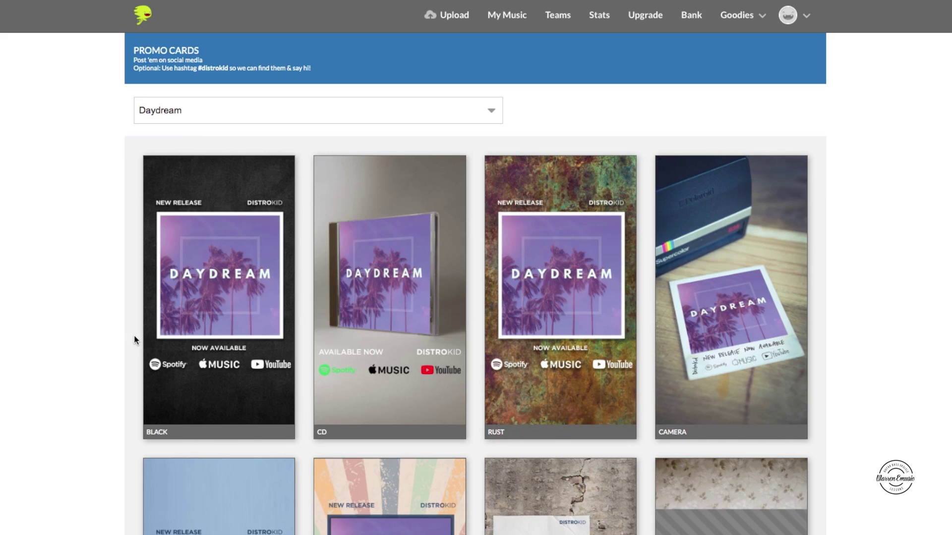
scroll(141, 332, "down", 3)
scroll(144, 332, "down", 9)
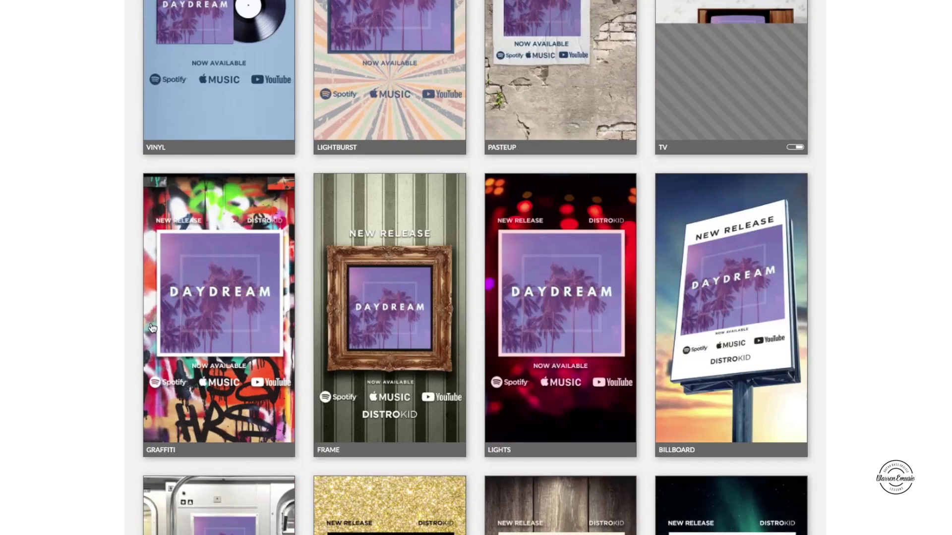
scroll(154, 324, "down", 3)
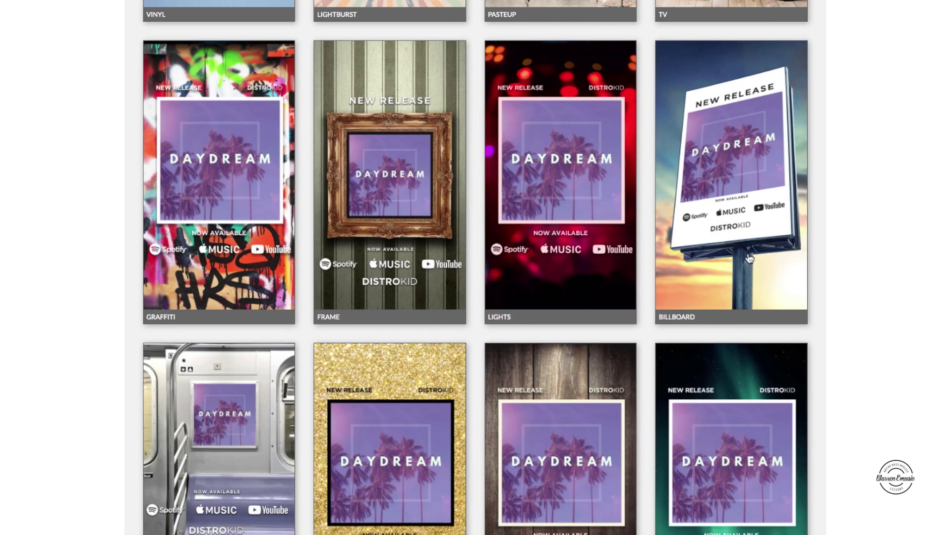
scroll(755, 262, "down", 12)
scroll(191, 404, "up", 20)
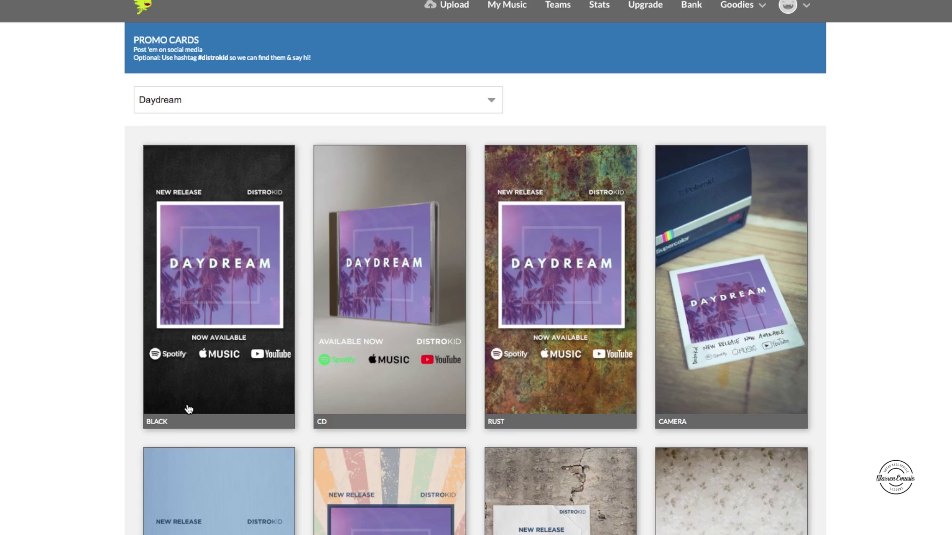
- Go to the Vizy Video Generator under Promote yourself and play its demo video
left_click(751, 12)
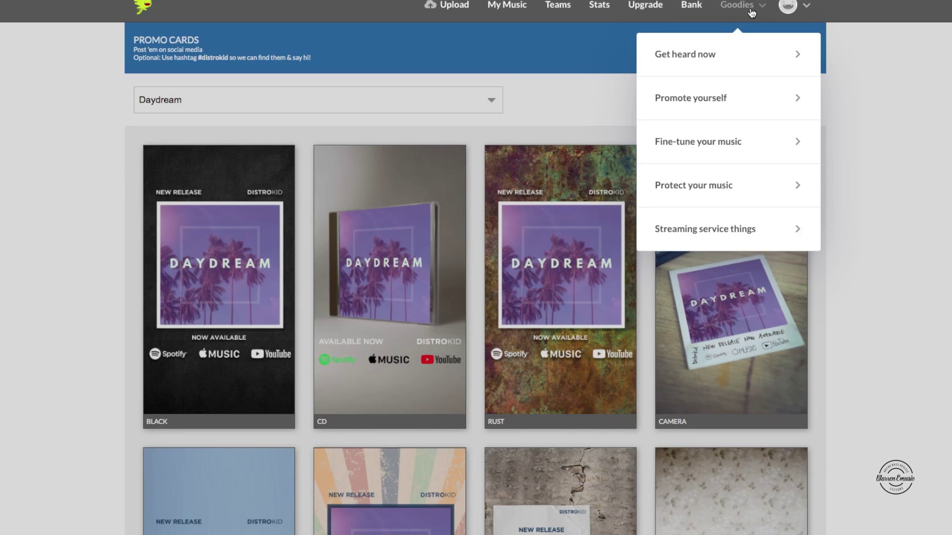
left_click(755, 100)
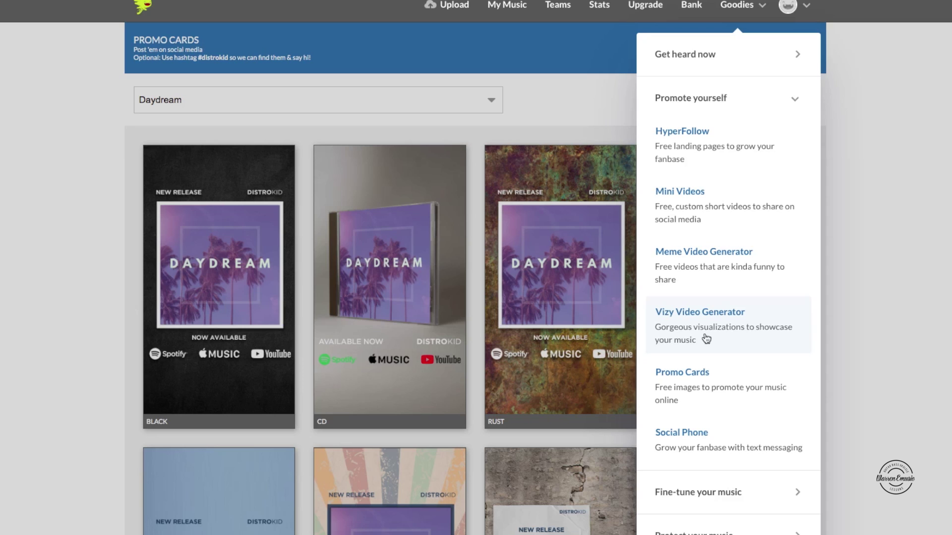
left_click(706, 339)
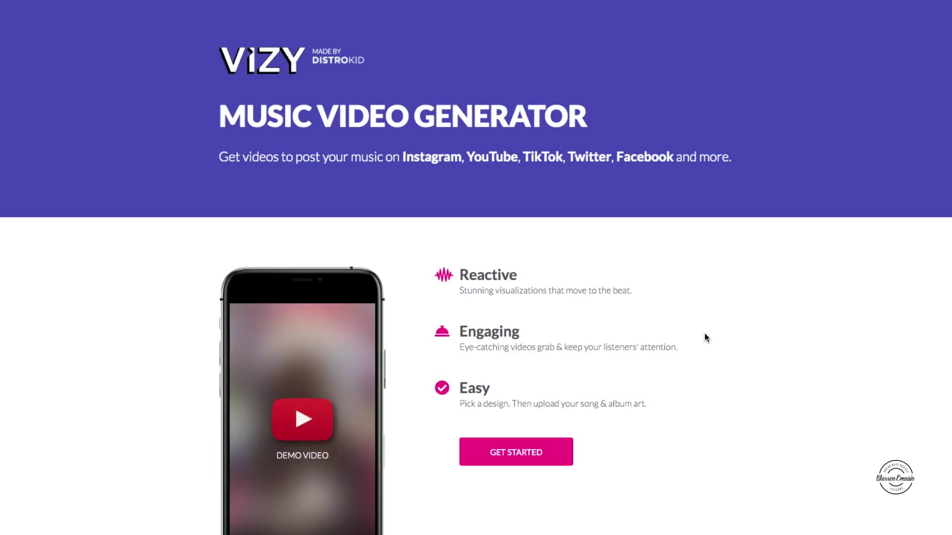
scroll(704, 333, "down", 1)
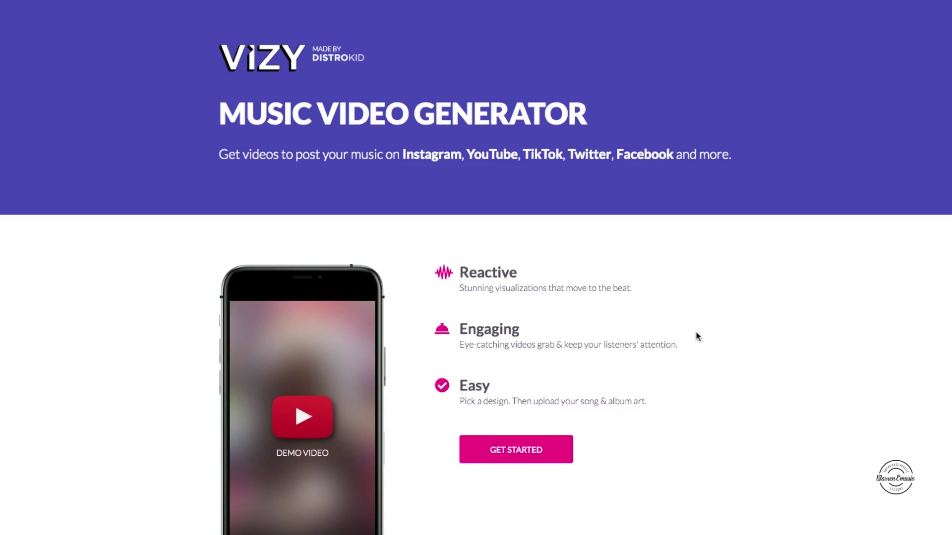
left_click(300, 418)
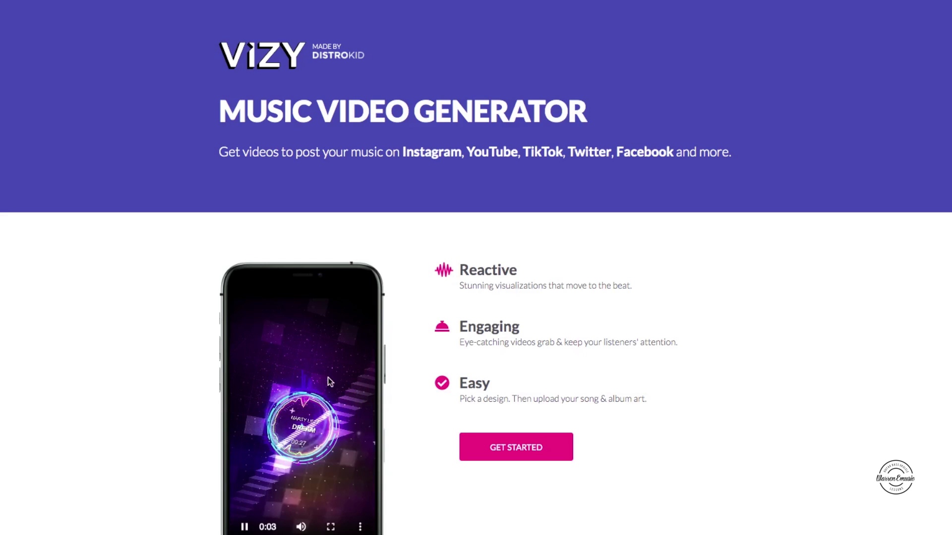
- Filter the Vizy template gallery to 'Templates that can have lyrics', leaving Outrun and Cosmos
left_click(544, 450)
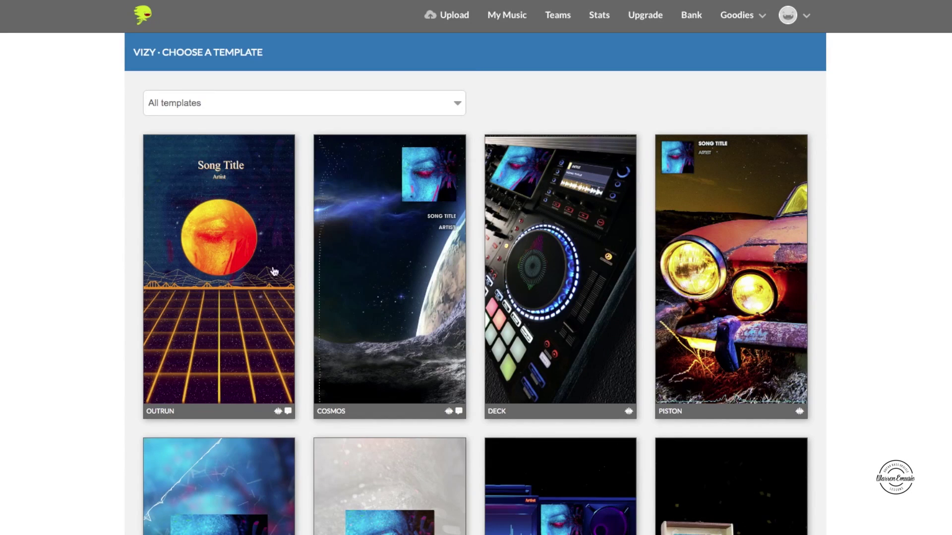
scroll(274, 271, "down", 10)
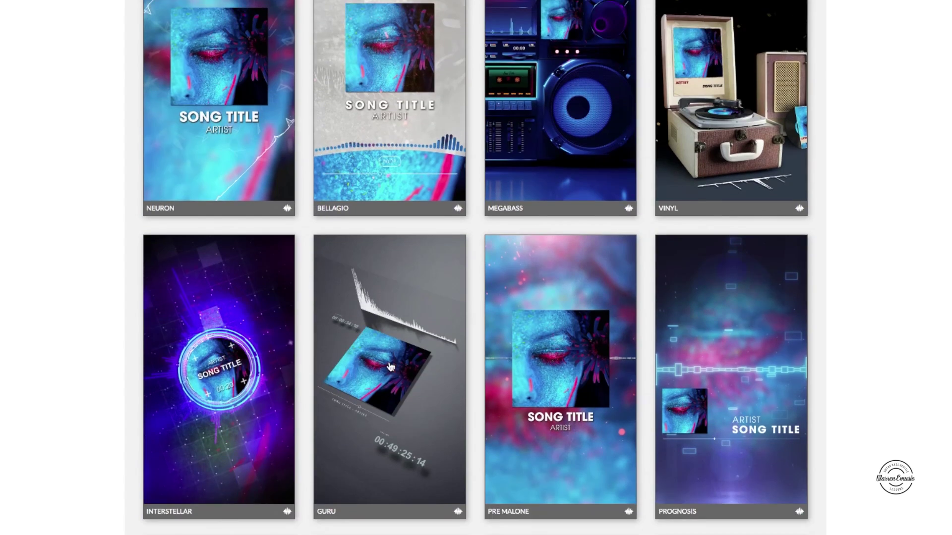
scroll(390, 367, "down", 20)
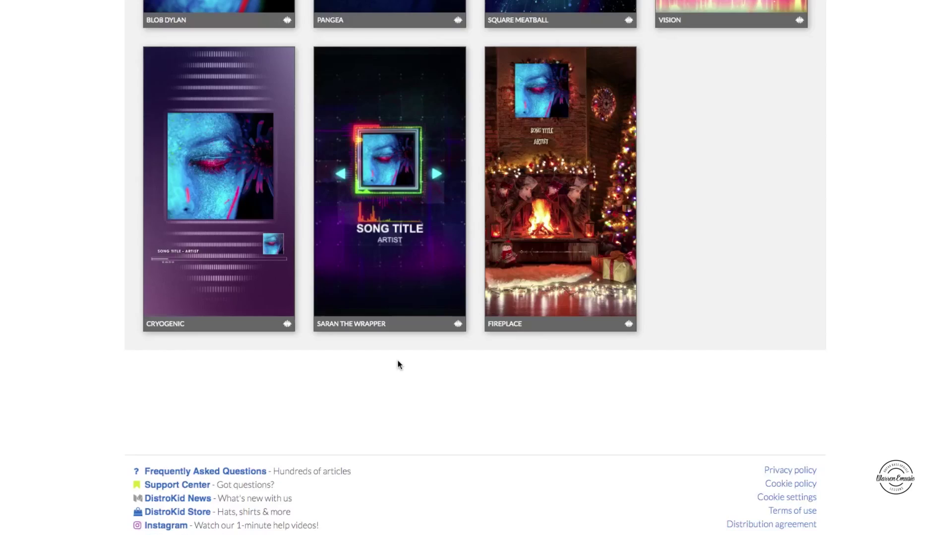
scroll(392, 372, "up", 20)
left_click(319, 105)
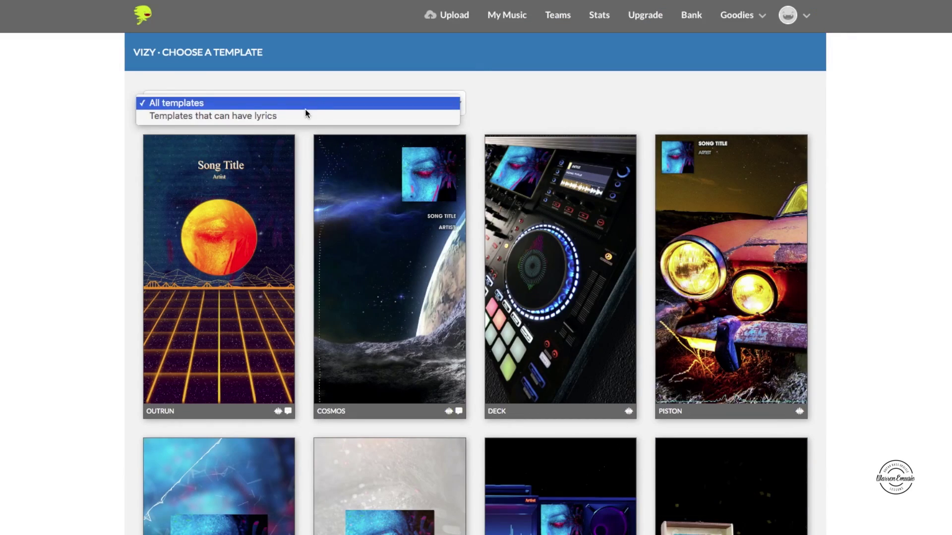
left_click(306, 116)
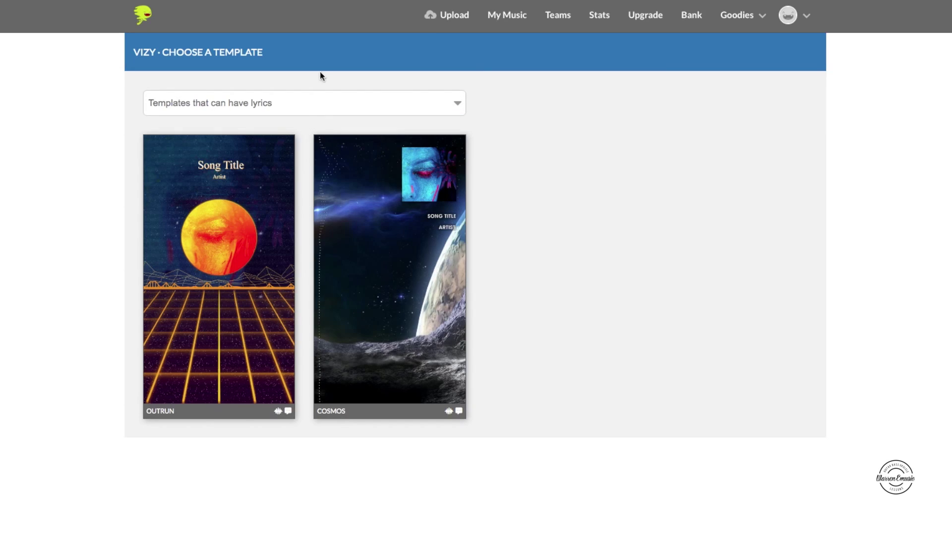
left_click(299, 103)
left_click(299, 102)
- In the Outrun template, compare horizontal, square and vertical previews, then pick Daydream as the song
left_click(251, 264)
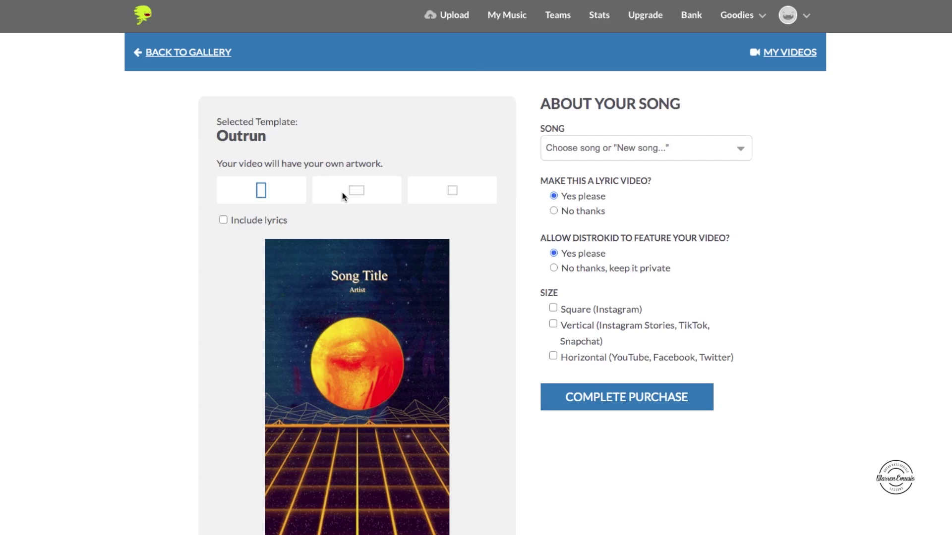
left_click(356, 191)
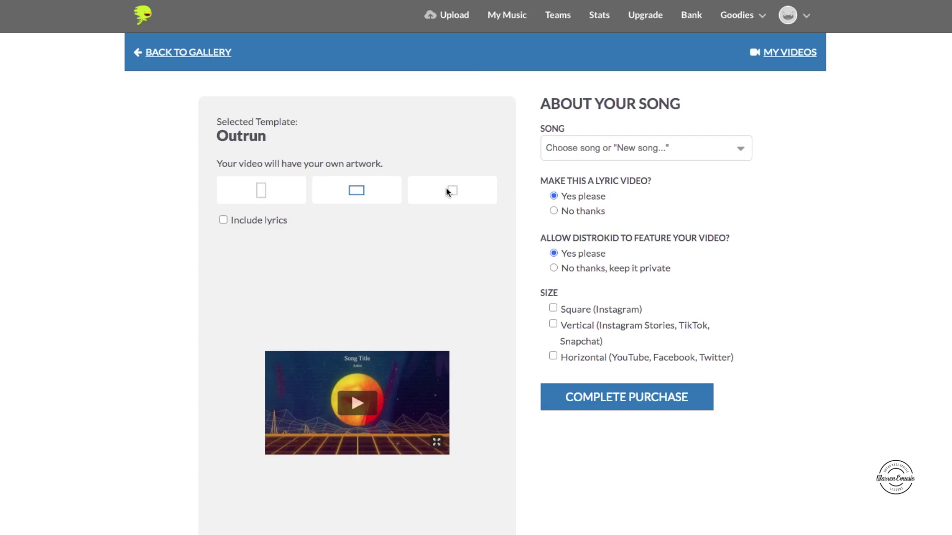
left_click(446, 193)
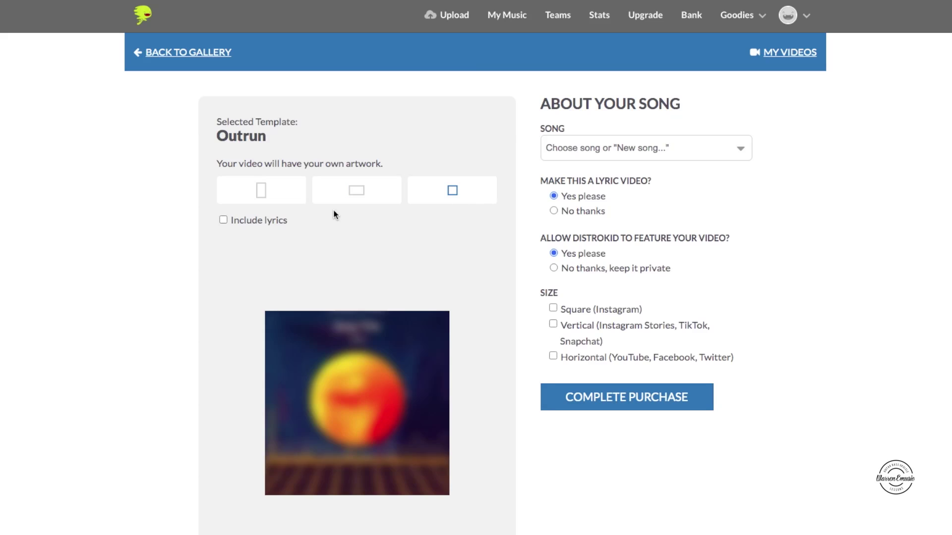
left_click(260, 191)
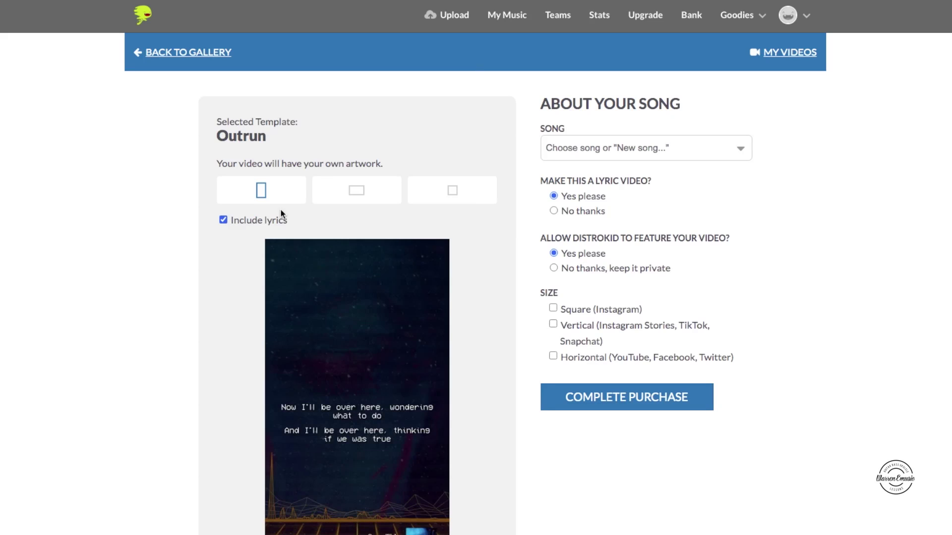
left_click(597, 151)
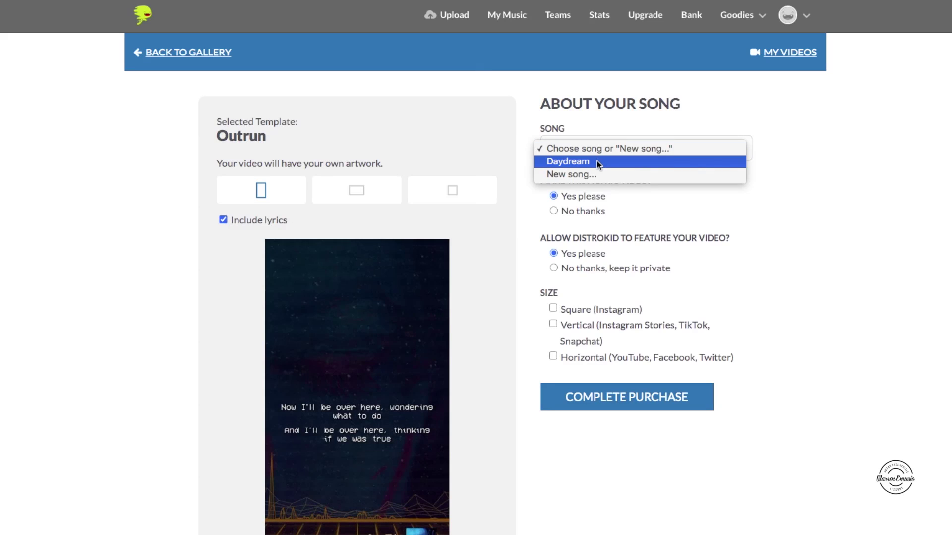
left_click(597, 162)
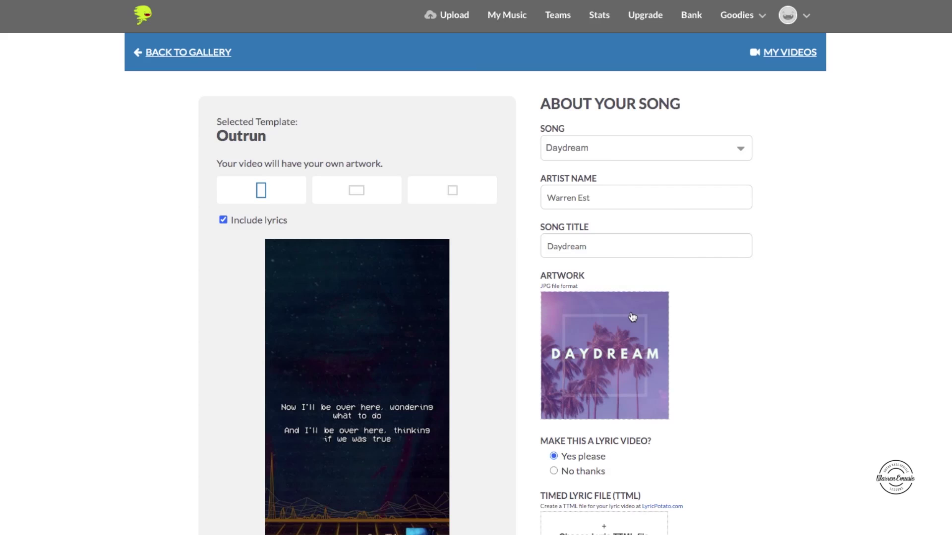
- Add square Instagram and vertical sizes to the order and remove the horizontal size
scroll(631, 301, "down", 3)
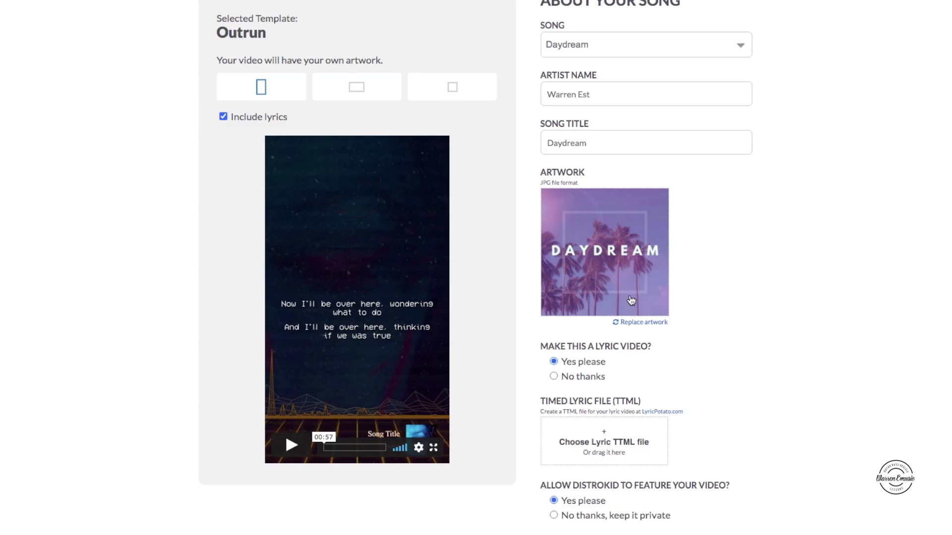
scroll(691, 361, "down", 1)
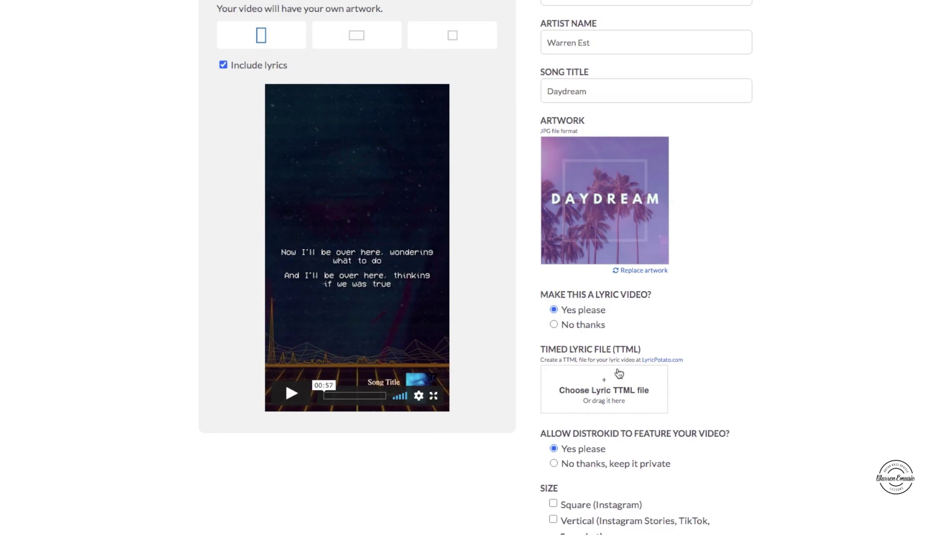
scroll(570, 421, "down", 1)
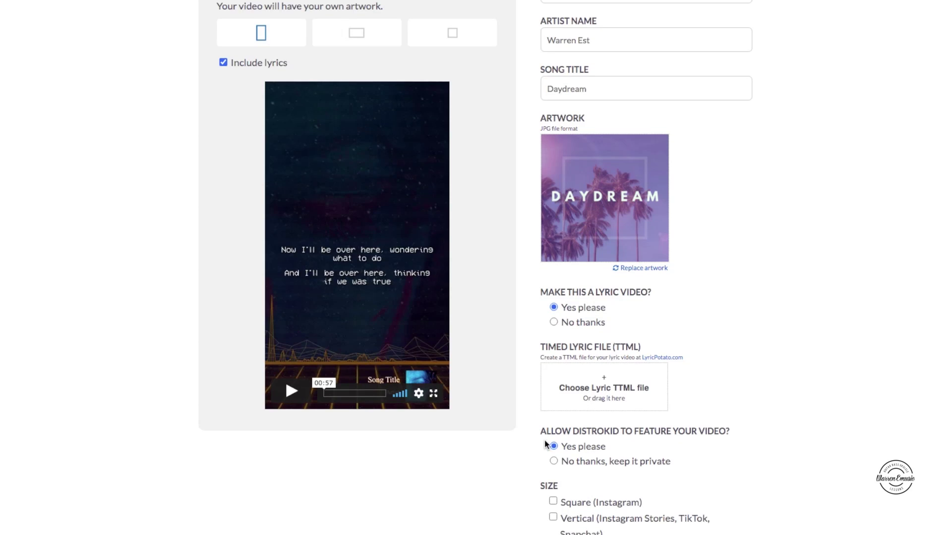
scroll(545, 443, "down", 1)
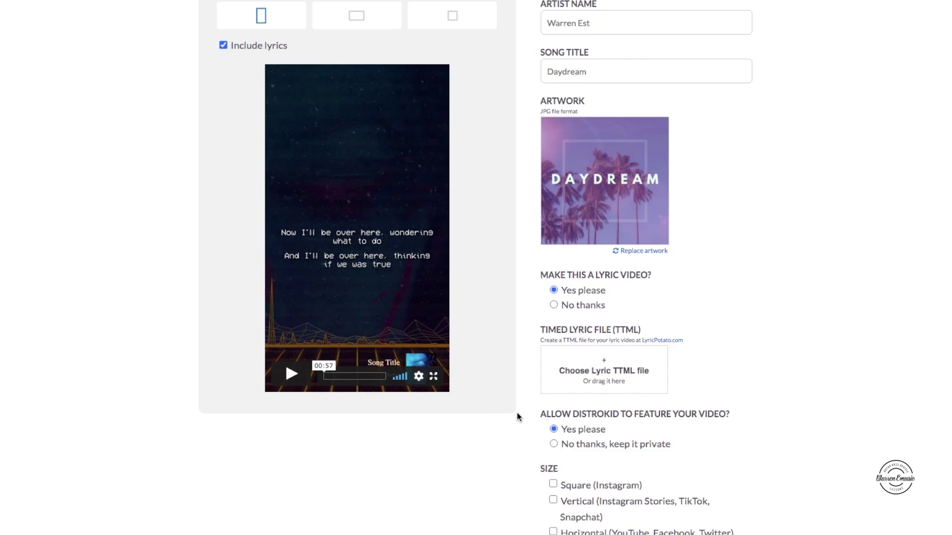
scroll(577, 434, "down", 1)
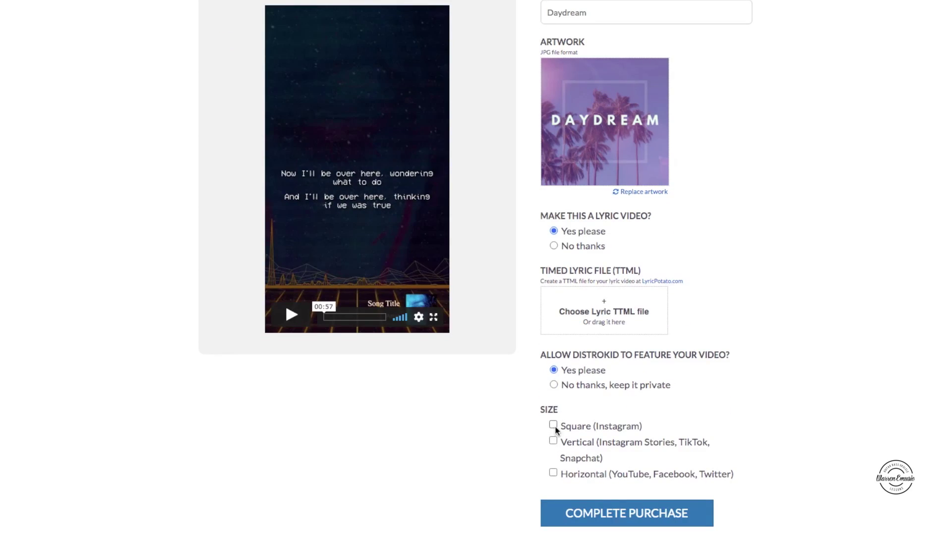
left_click(554, 425)
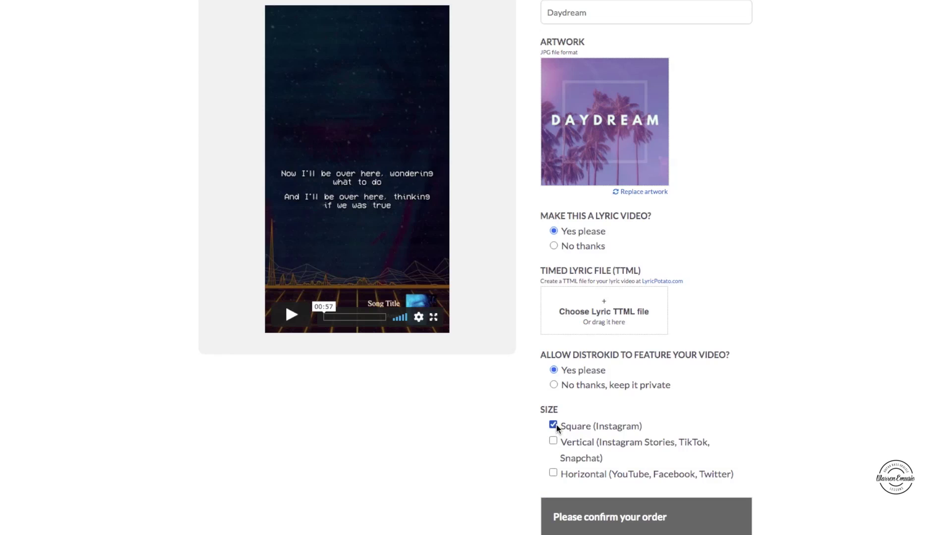
scroll(650, 501, "down", 3)
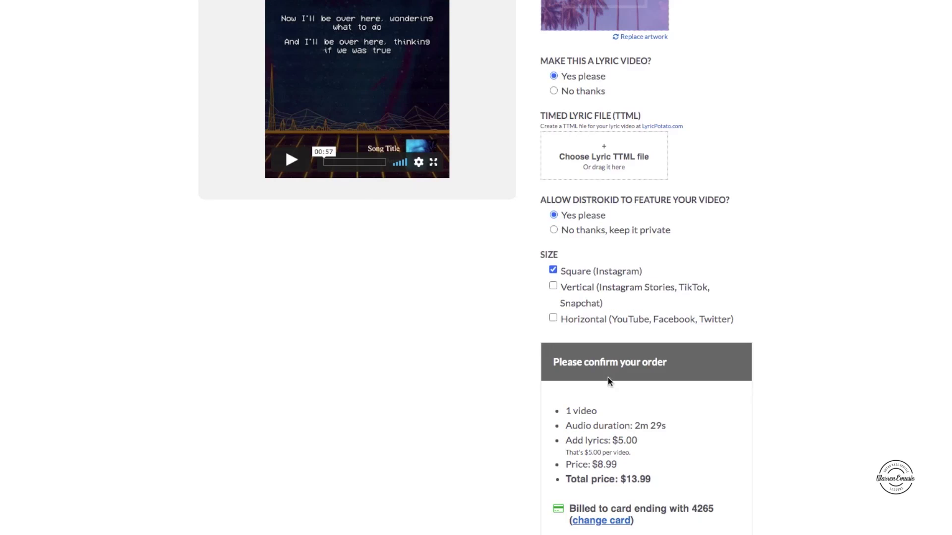
left_click(581, 289)
left_click(553, 319)
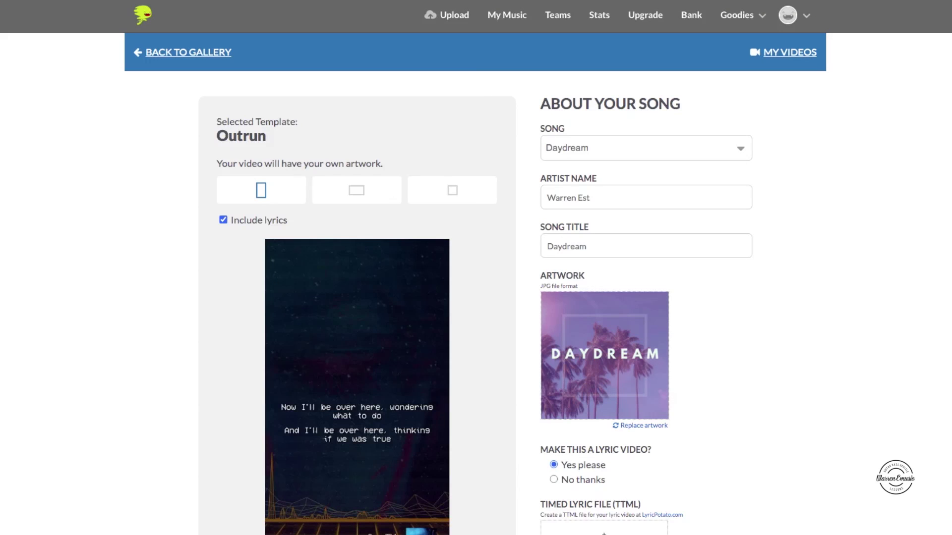
- Go to Spotify for Artists via Goodies' Streaming service things links
left_click(758, 19)
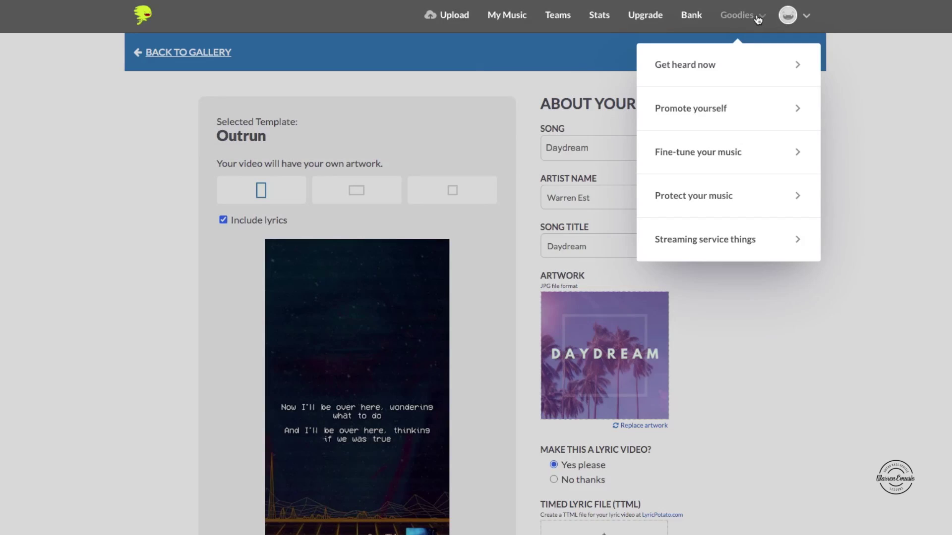
left_click(753, 247)
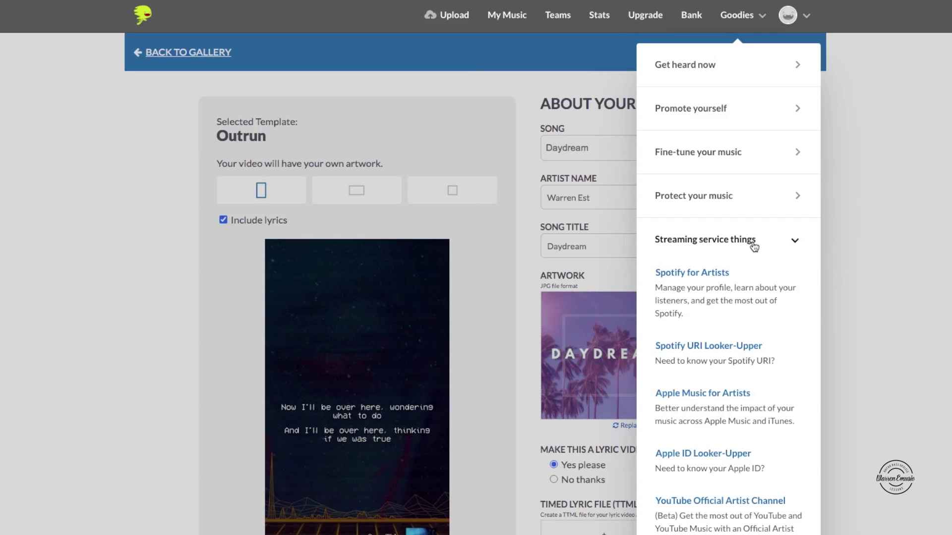
left_click(722, 283)
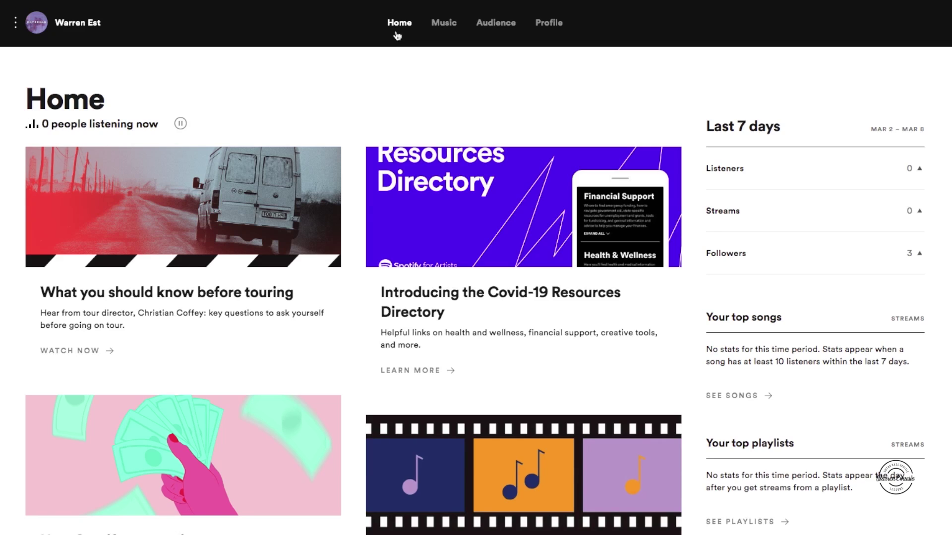
- Go to the Music catalogue and reach Daydream's song page with 767 all-time streams
left_click(443, 27)
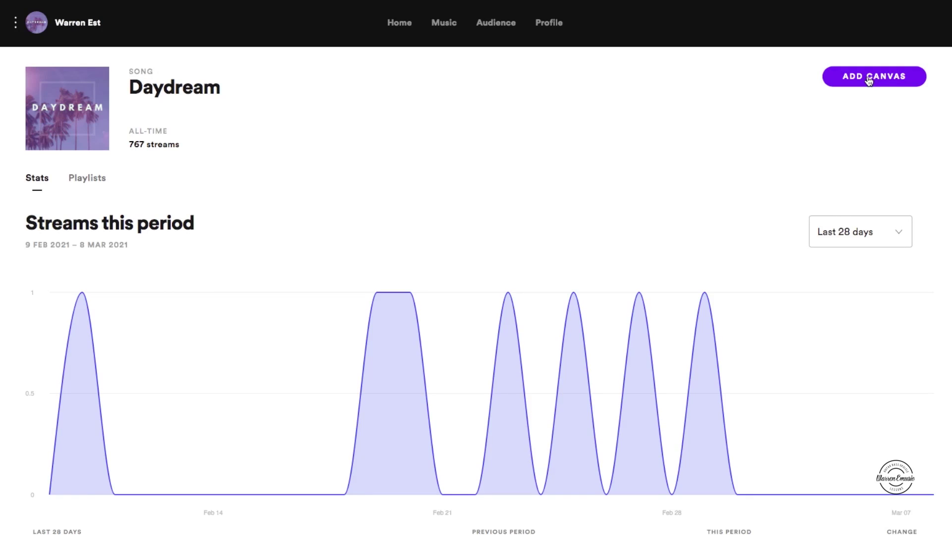
- Review the ADD CANVAS requirements for Daydream, then cancel without uploading a file
left_click(869, 82)
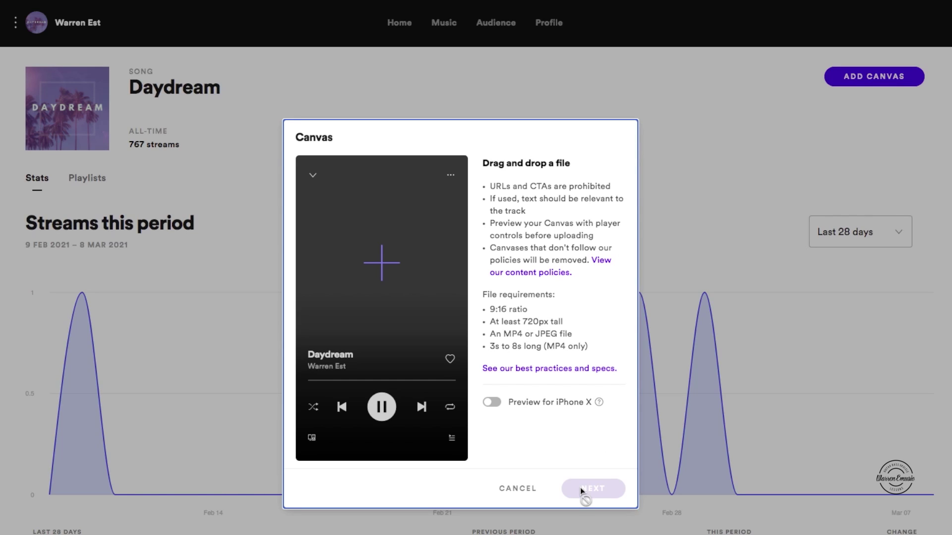
left_click(598, 517)
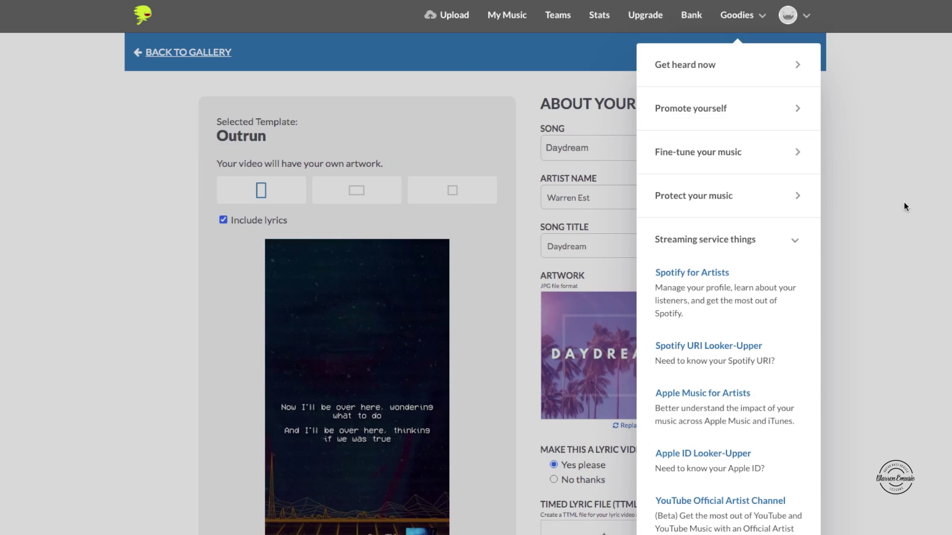
- Go to Playlist Spotlight via Goodies > Get heard now, reaching the Sunplanet vs To the New Kids vote
left_click(755, 110)
left_click(786, 118)
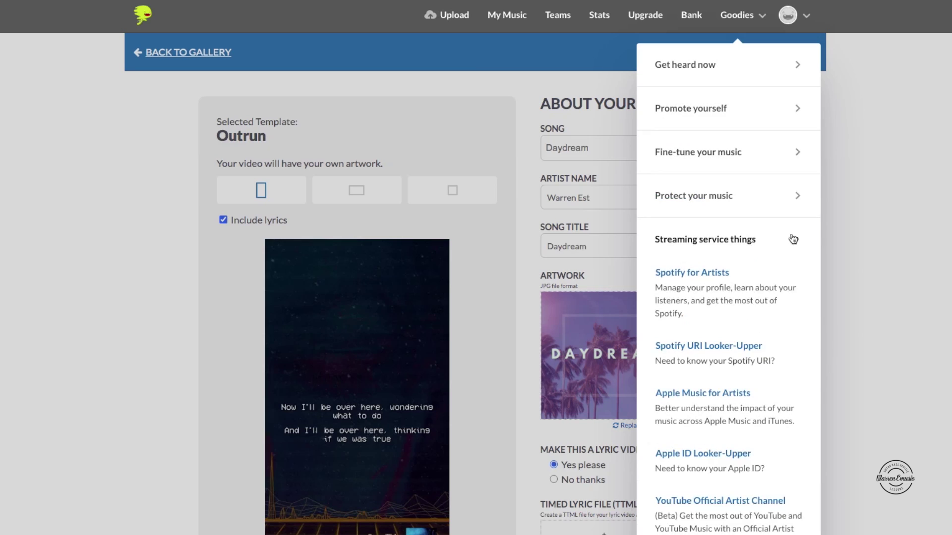
left_click(793, 240)
left_click(759, 75)
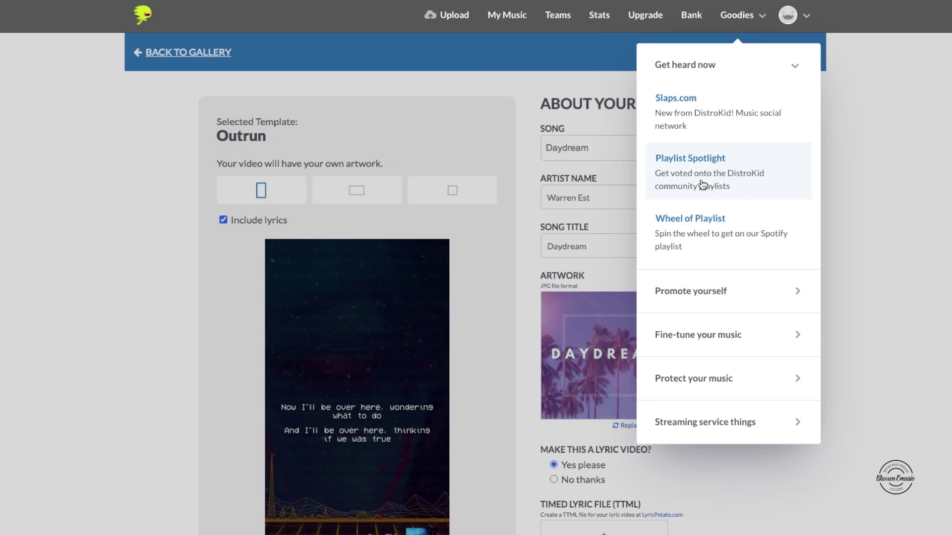
key("Escape")
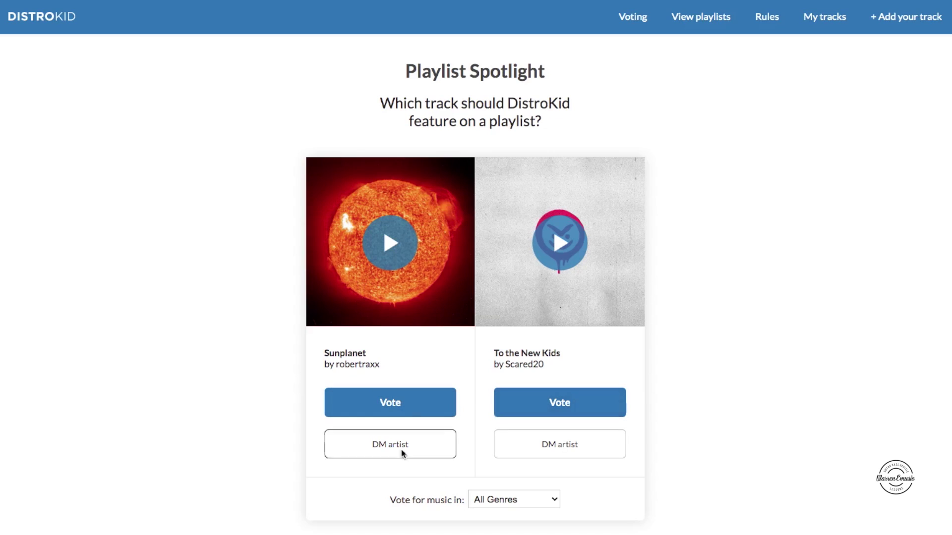
left_click(528, 498)
scroll(528, 506, "down", 6)
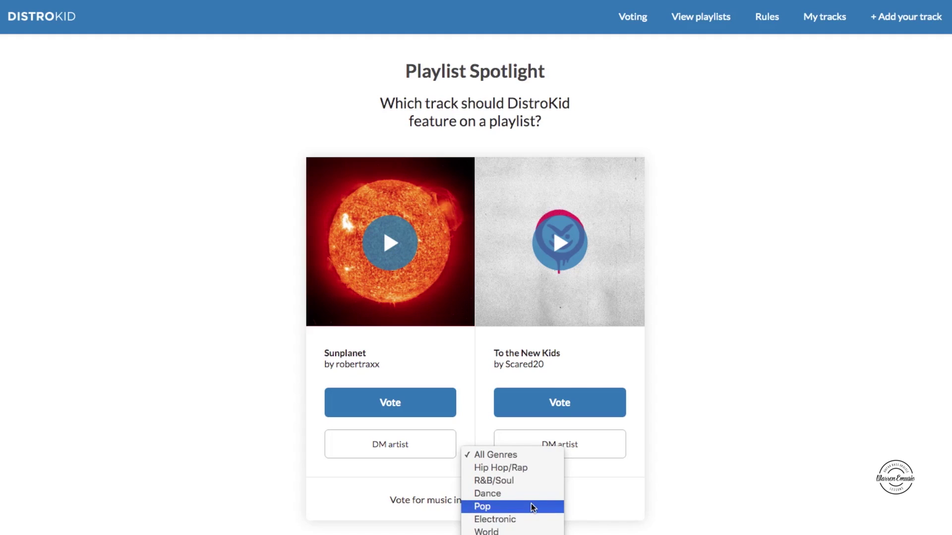
scroll(531, 511, "down", 5)
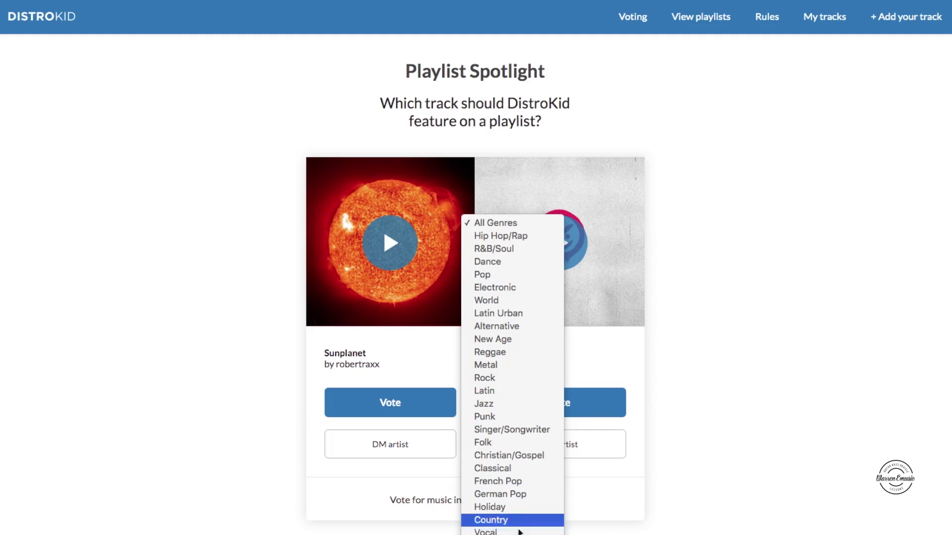
left_click(673, 514)
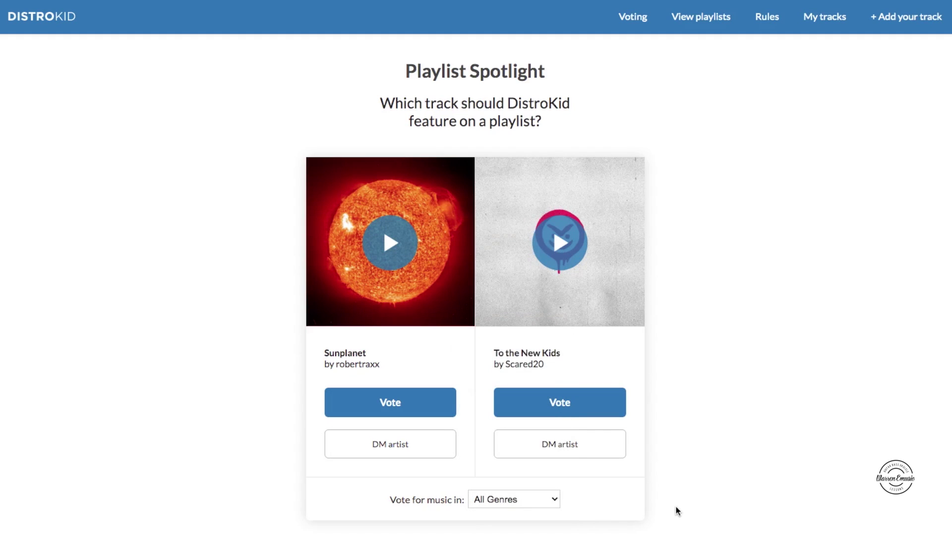
- Choose + Add your track, reaching DistroKid's Spotify playlists led by DistroKid Spotlight
left_click(890, 30)
scroll(570, 323, "down", 3)
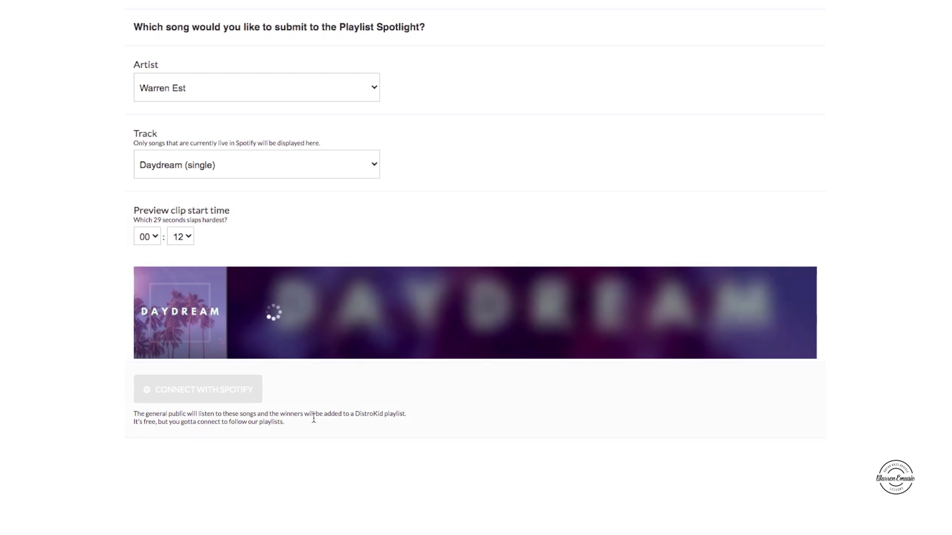
scroll(439, 352, "up", 1)
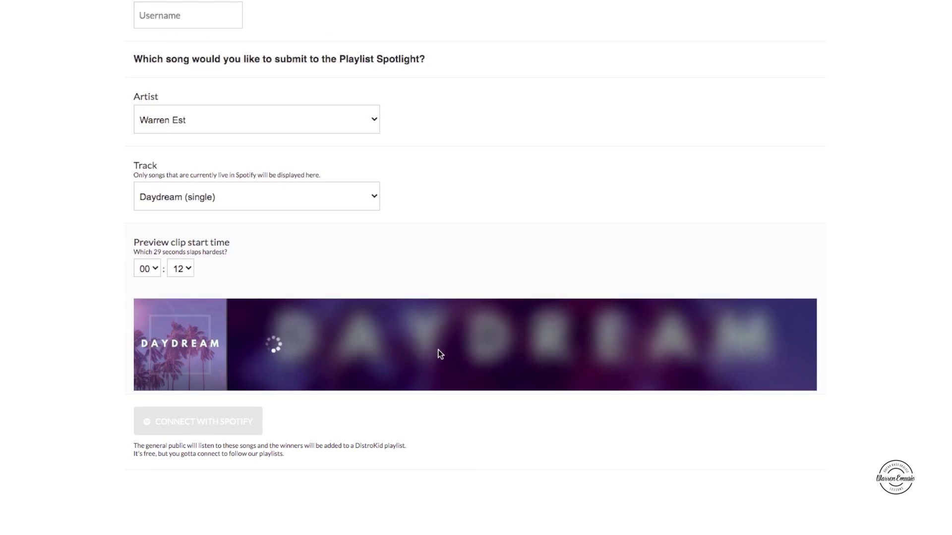
scroll(725, 287, "up", 3)
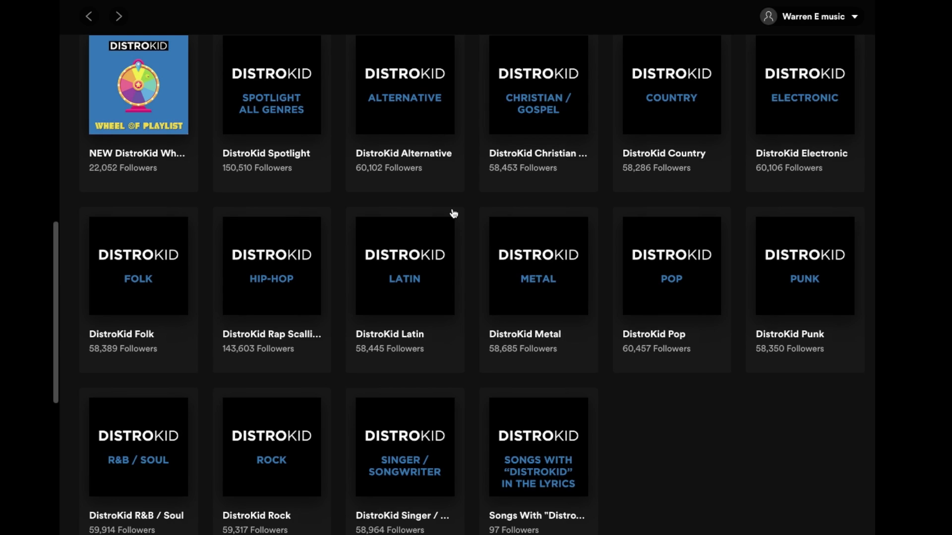
- Scroll DistroKid's public Spotify playlists, including DistroKid Rap and DistroKid Pop
scroll(453, 214, "up", 1)
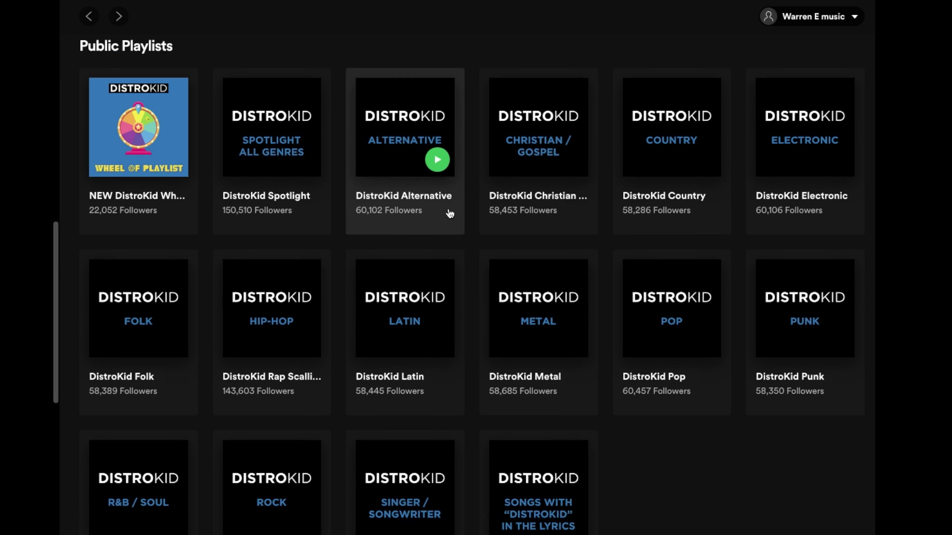